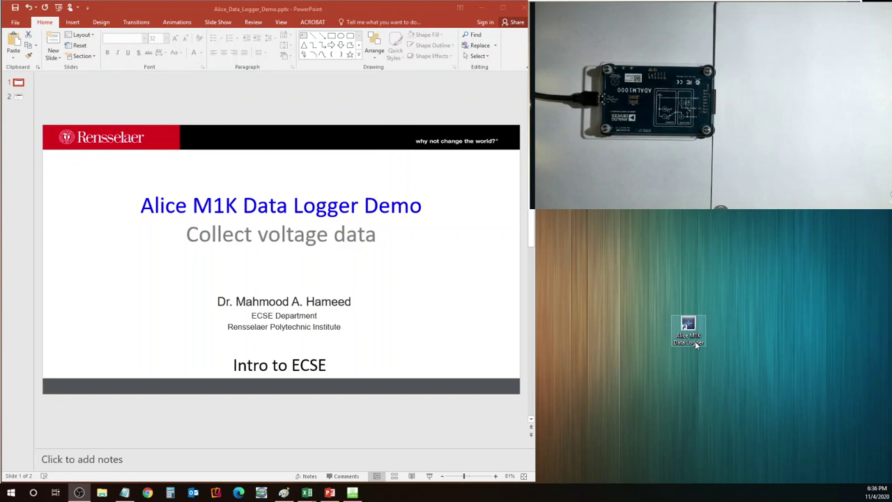
Bring PowerPoint forward and display slide 2, 'In this demo…', showing the RC discharge circuit.
{"action": "left_click", "coordinate": [21, 100]}
{"action": "left_click", "coordinate": [19, 97]}
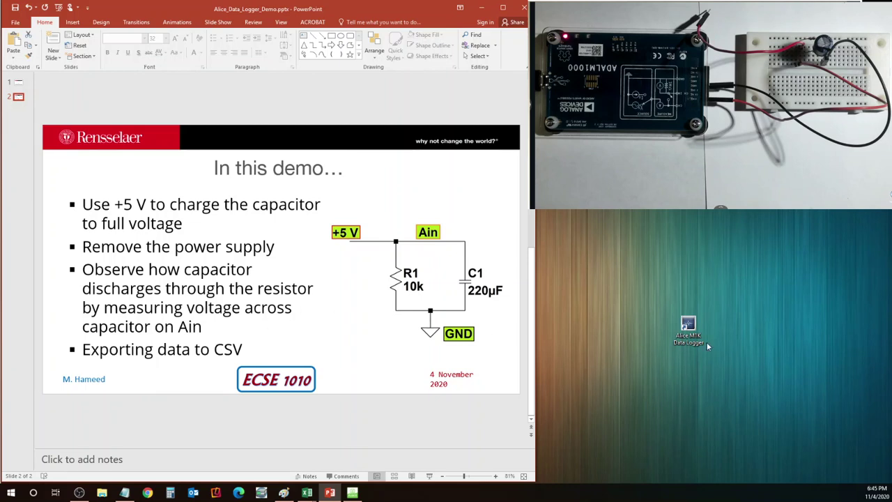
Launch Alice M1K Data Logger and position the ALICE 1.3 ALM1000 Datalogger window over the slide.
{"action": "double_click", "coordinate": [685, 340]}
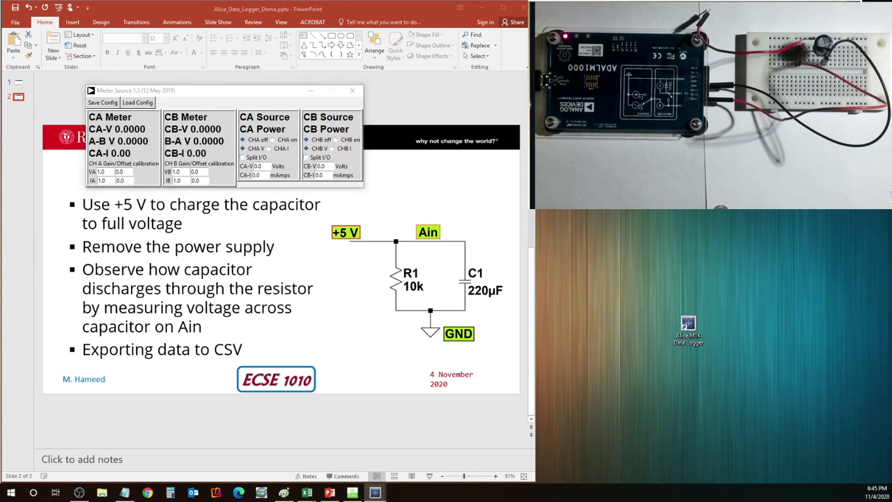
{"action": "left_click_drag", "start_coordinate": [488, 130], "coordinate": [303, 206]}
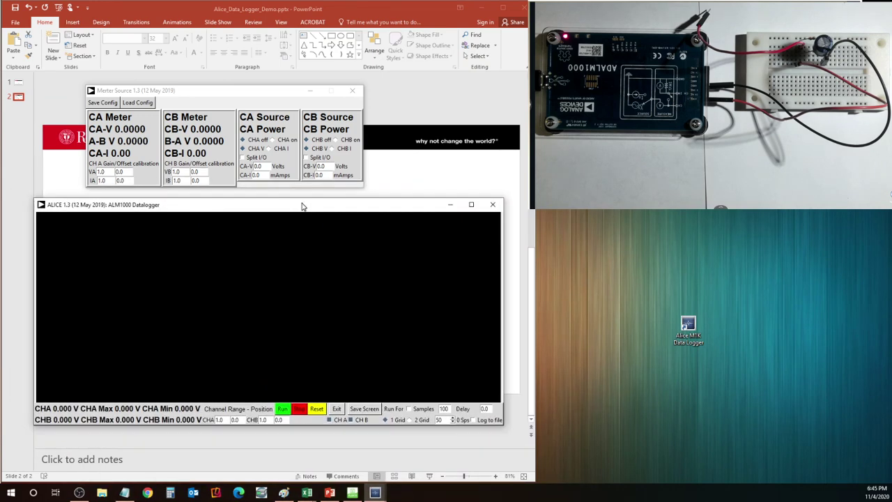
Reposition the Meter Source panel and tick both CA Split I/O and CB Split I/O.
{"action": "left_click_drag", "start_coordinate": [262, 94], "coordinate": [279, 105]}
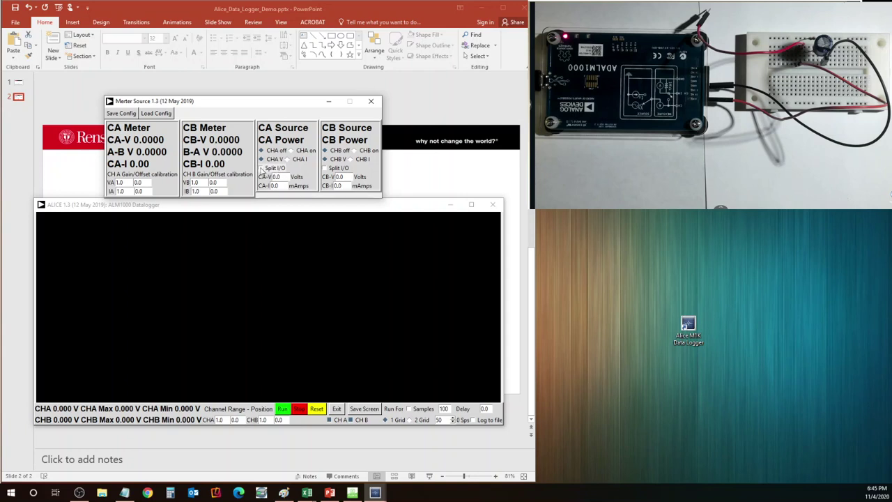
{"action": "left_click", "coordinate": [262, 169]}
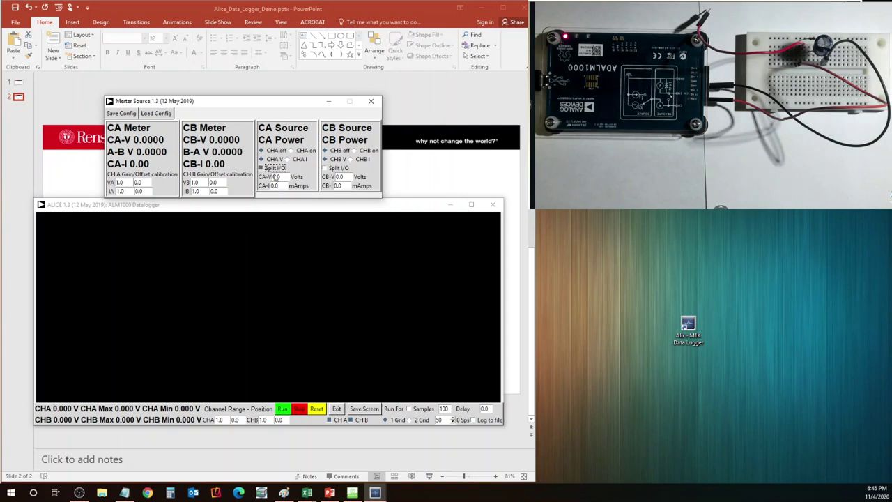
{"action": "left_click", "coordinate": [325, 169]}
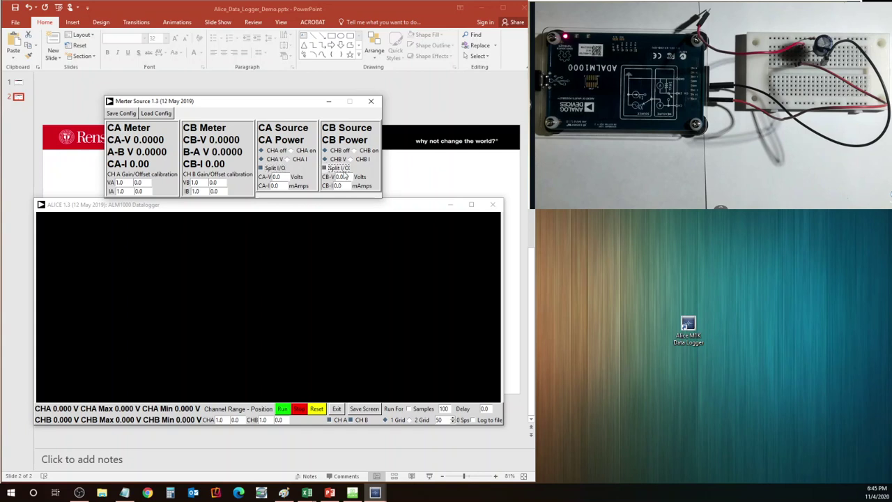
Tick Log to file and untick CH B so only channel A is recorded.
{"action": "left_click", "coordinate": [473, 421]}
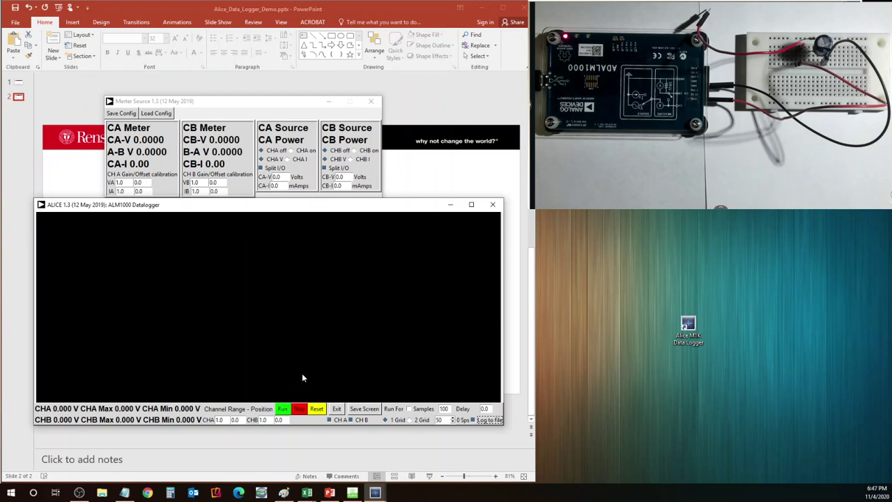
{"action": "left_click", "coordinate": [351, 420]}
Run the datalogger through two capacitor charge-discharge cycles peaking at 4.989 V, then stop it.
{"action": "left_click", "coordinate": [283, 409]}
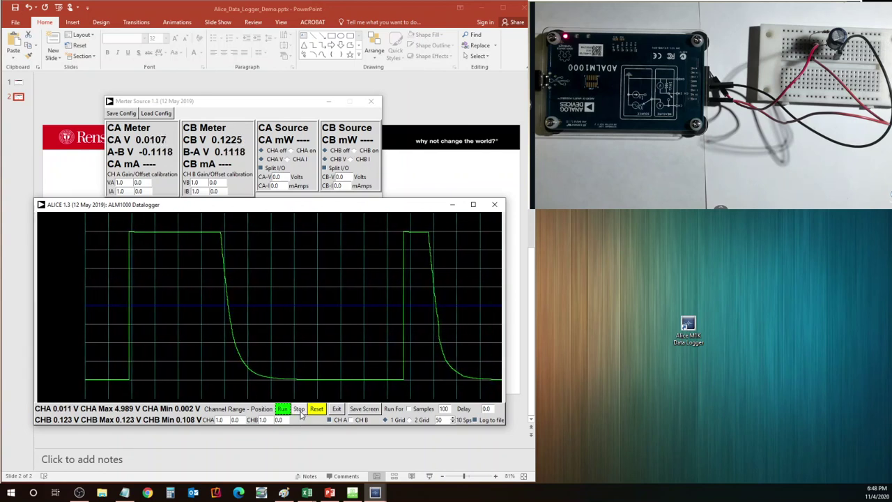
{"action": "left_click", "coordinate": [299, 410]}
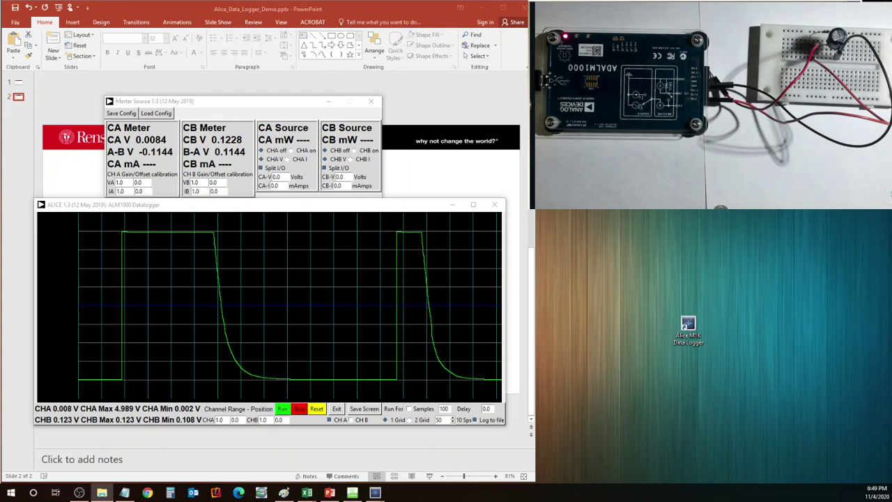
Open File Explorer and browse to C:\ALM Software\M1K.
{"action": "left_click", "coordinate": [102, 493]}
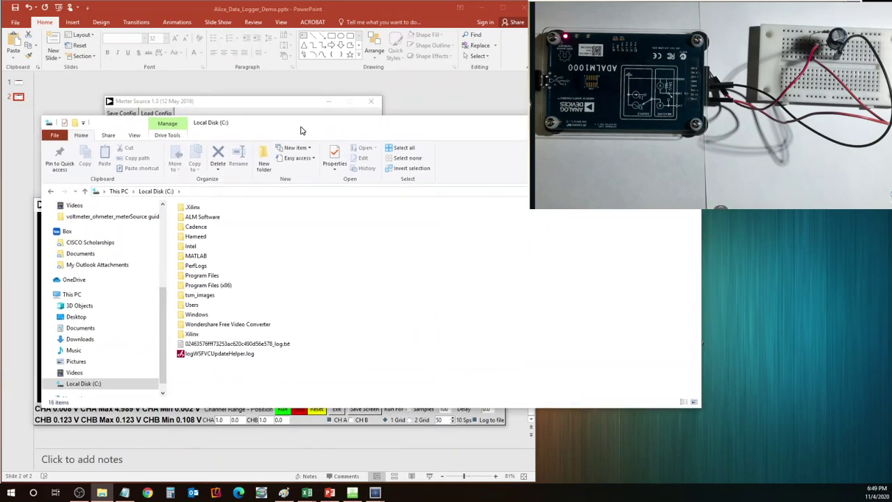
{"action": "double_click", "coordinate": [200, 217]}
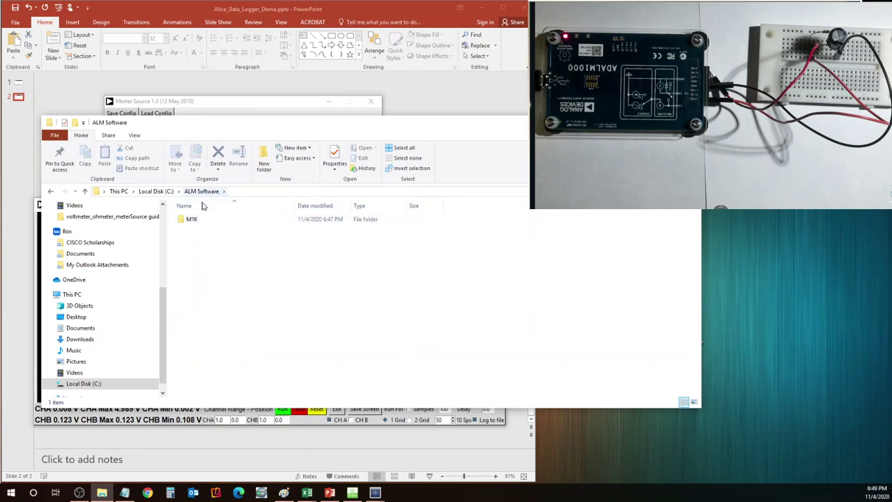
{"action": "double_click", "coordinate": [196, 220]}
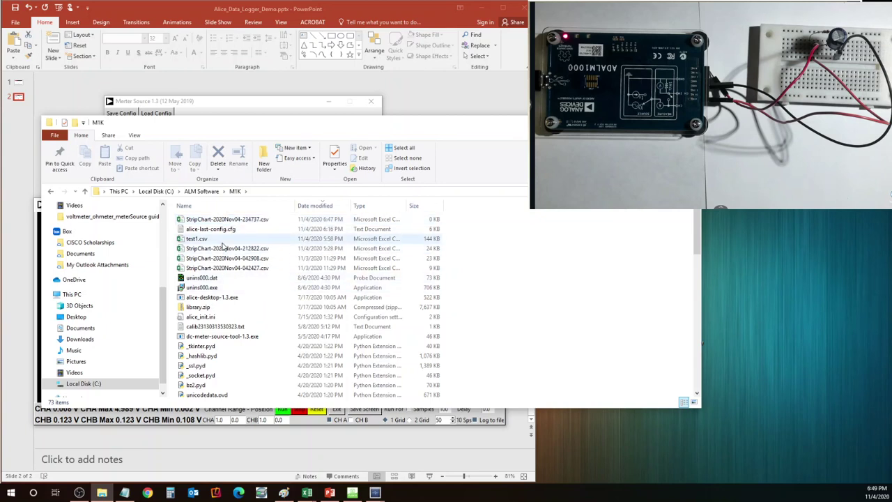
Refresh the folder listing, open StripChart-2020Nov04-234737.csv, and check the open Book1 workbook.
{"action": "right_click", "coordinate": [579, 294]}
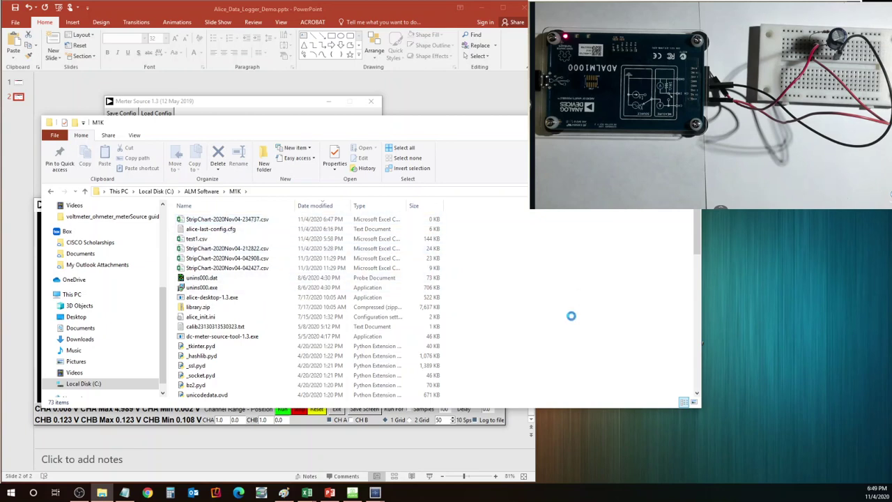
{"action": "left_click", "coordinate": [551, 331]}
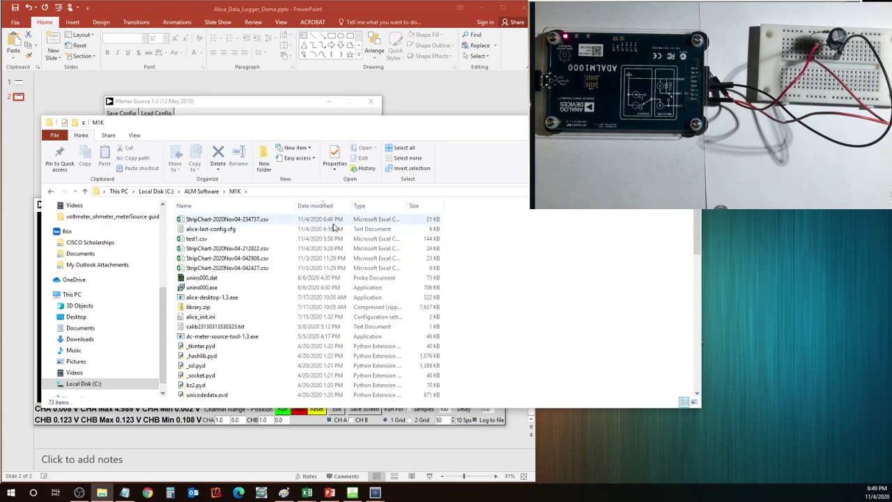
{"action": "double_click", "coordinate": [253, 219]}
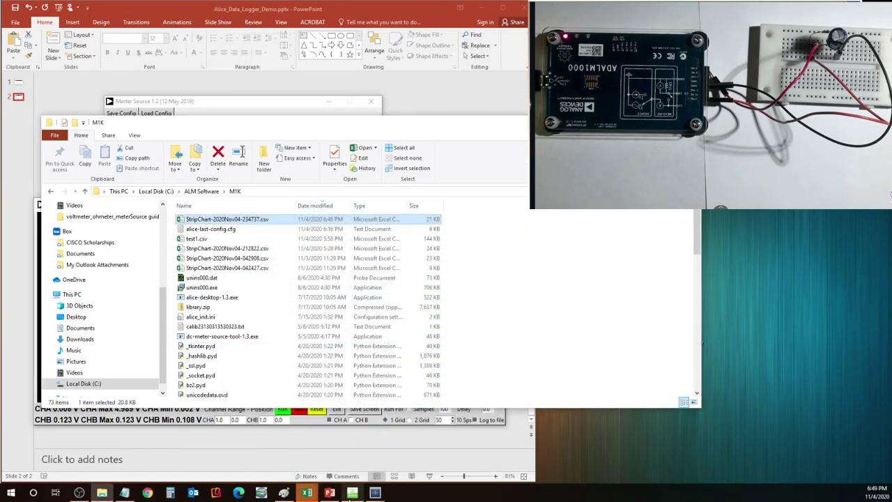
{"action": "mouse_move", "coordinate": [305, 494]}
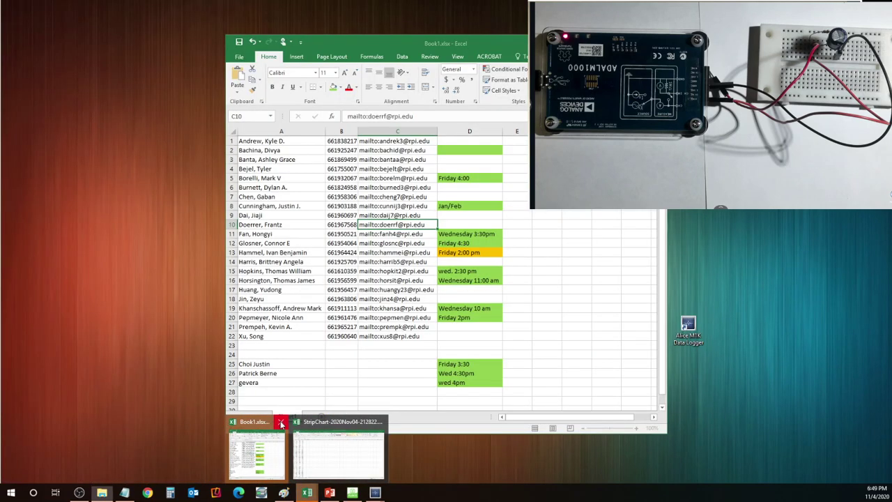
{"action": "left_click", "coordinate": [265, 449]}
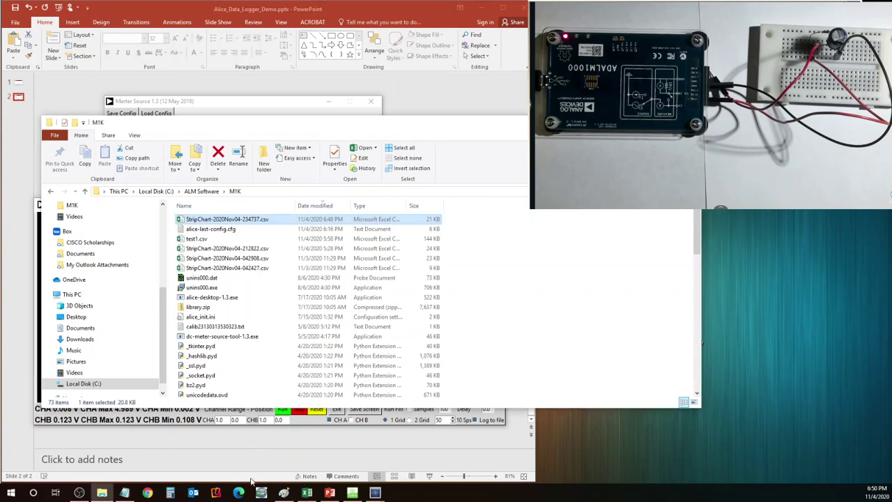
Open StripChart-2020Nov04-234737.csv read-only in Excel and check the CA-V and CB-V headings.
{"action": "double_click", "coordinate": [233, 220]}
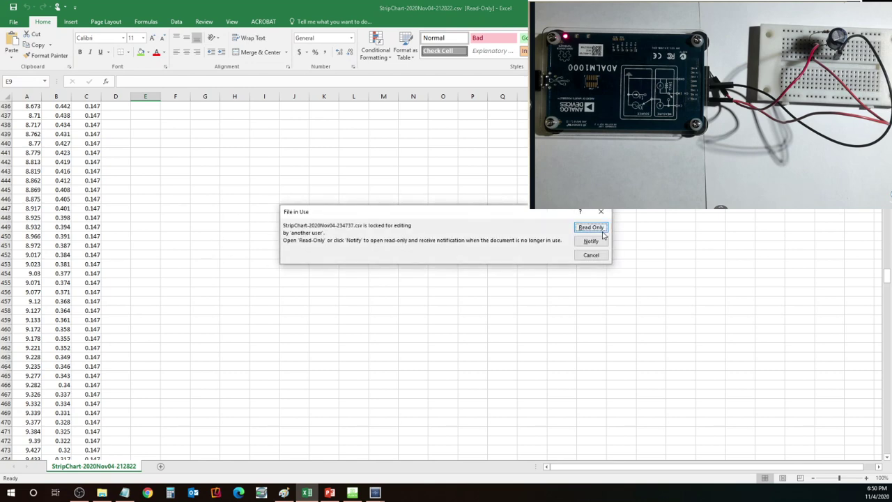
{"action": "left_click", "coordinate": [598, 231]}
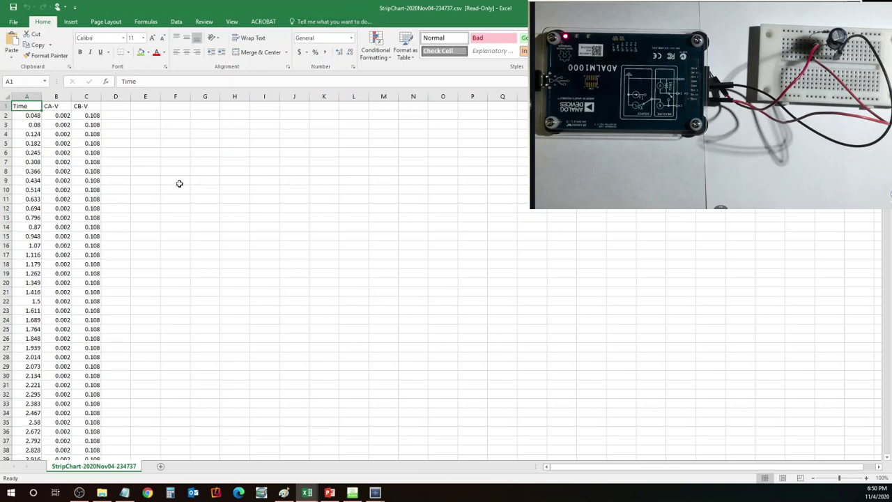
{"action": "scroll", "coordinate": [91, 177], "scroll_direction": "up", "scroll_amount": 3, "text": "ctrl"}
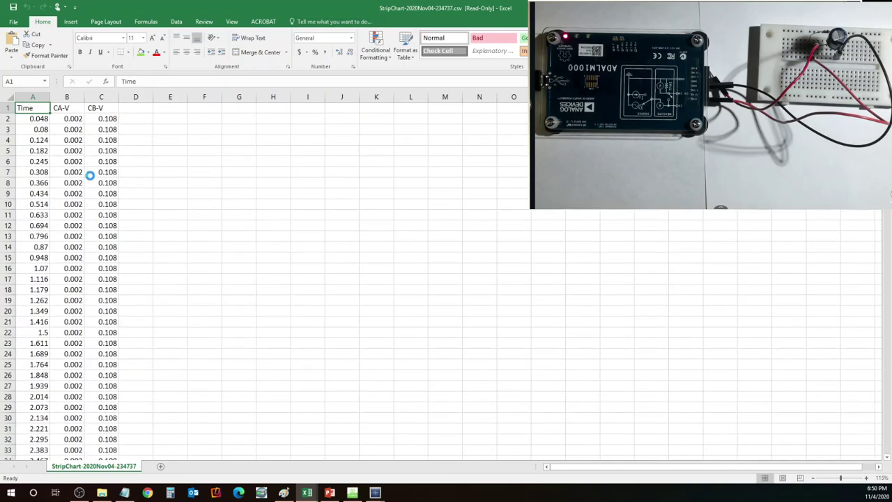
{"action": "scroll", "coordinate": [90, 177], "scroll_direction": "up", "scroll_amount": 2, "text": "ctrl"}
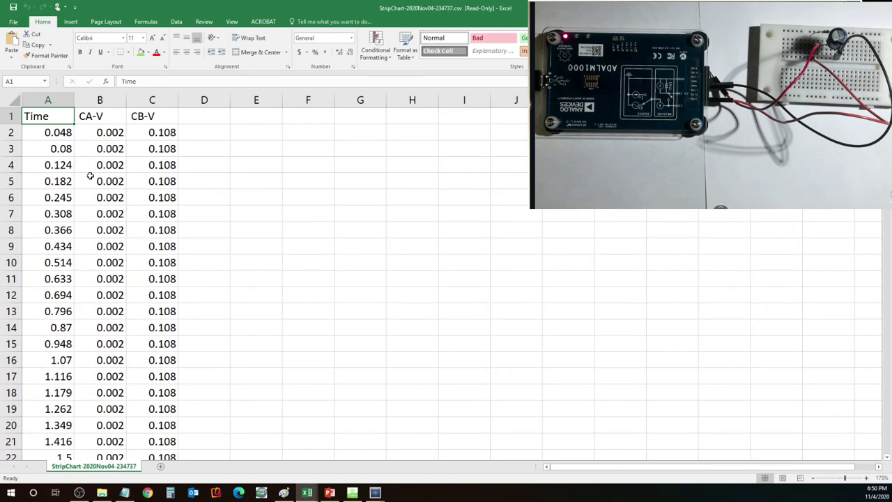
{"action": "left_click", "coordinate": [102, 120]}
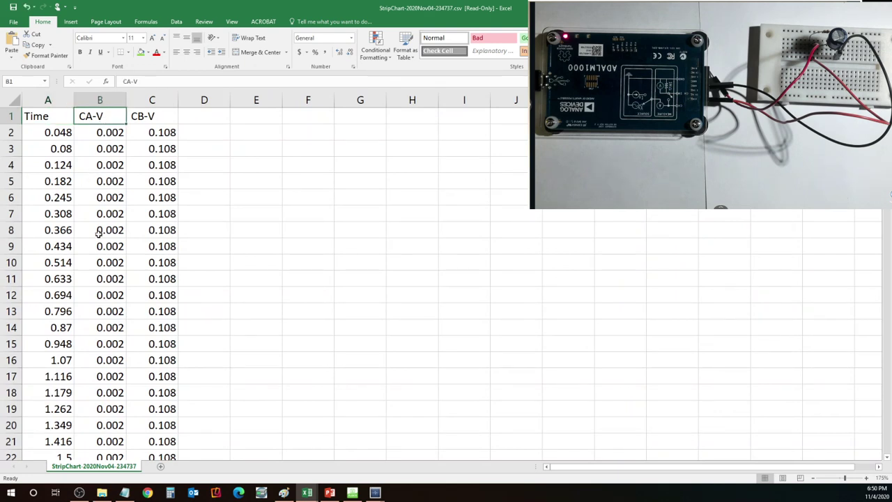
{"action": "left_click", "coordinate": [165, 122]}
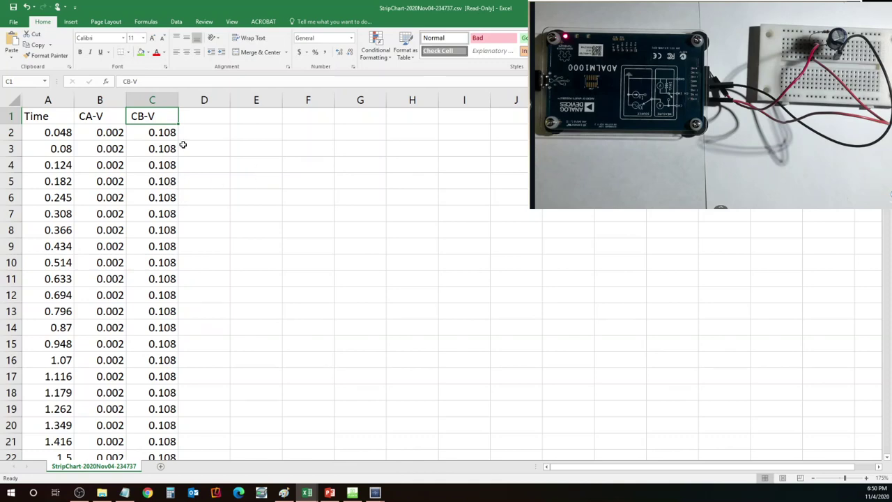
Select column B rows 309–324, where the voltage drops from 2.5 to 1.232.
{"action": "scroll", "coordinate": [170, 197], "scroll_direction": "down", "scroll_amount": 20}
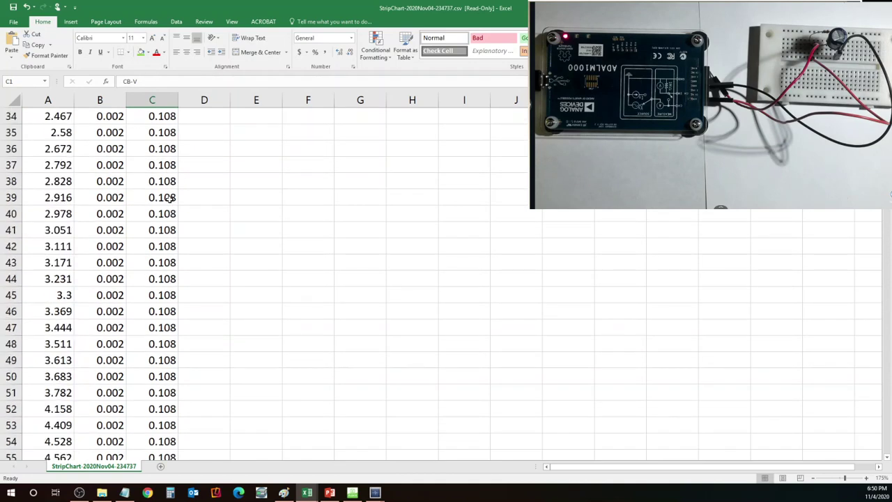
{"action": "scroll", "coordinate": [170, 225], "scroll_direction": "down", "scroll_amount": 12}
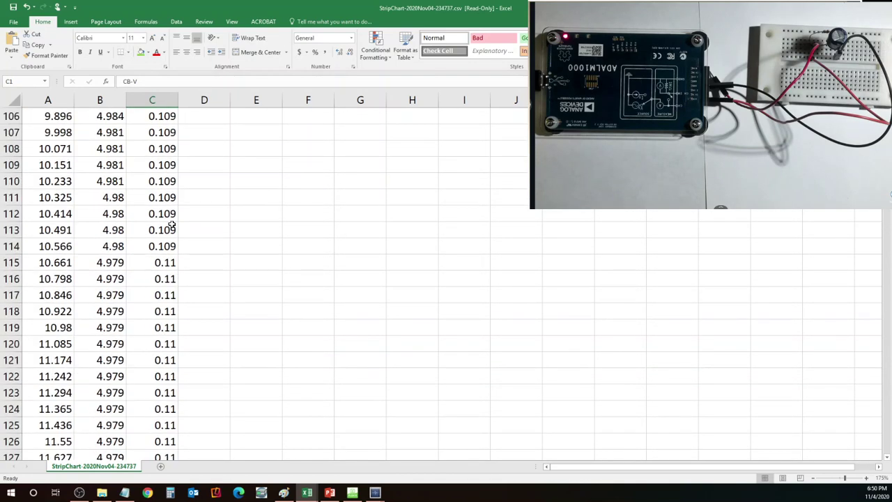
{"action": "scroll", "coordinate": [170, 225], "scroll_direction": "up", "scroll_amount": 1}
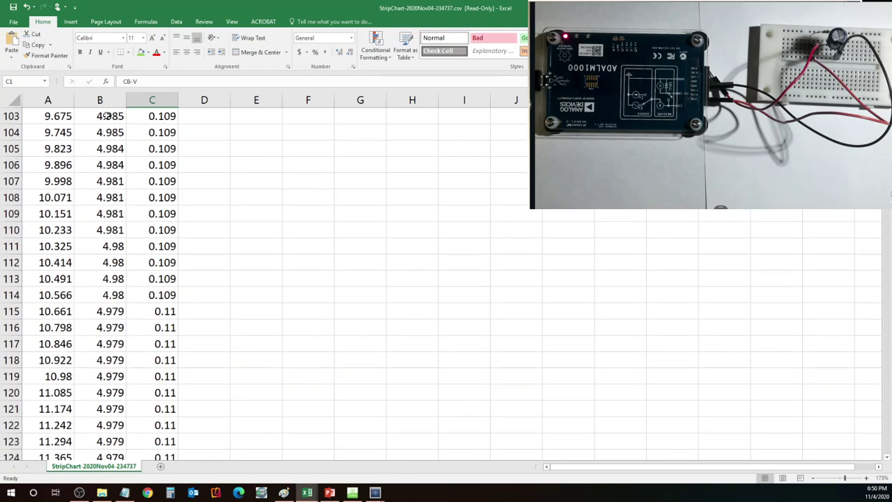
{"action": "left_click_drag", "start_coordinate": [105, 116], "coordinate": [104, 342]}
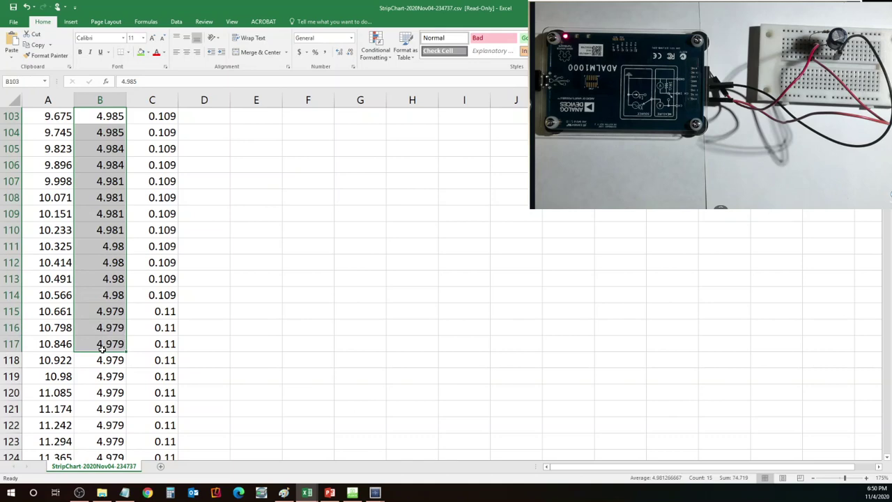
{"action": "scroll", "coordinate": [104, 343], "scroll_direction": "down", "scroll_amount": 12}
{"action": "scroll", "coordinate": [104, 328], "scroll_direction": "down", "scroll_amount": 12}
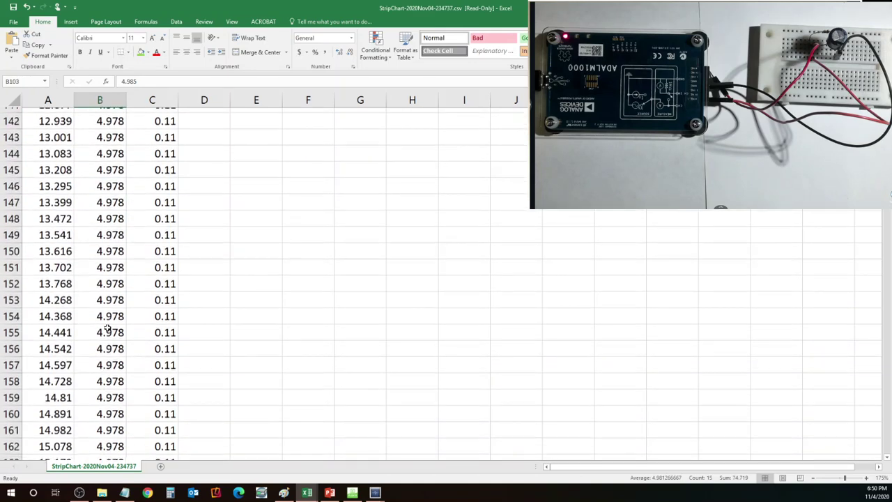
{"action": "scroll", "coordinate": [104, 328], "scroll_direction": "down", "scroll_amount": 18}
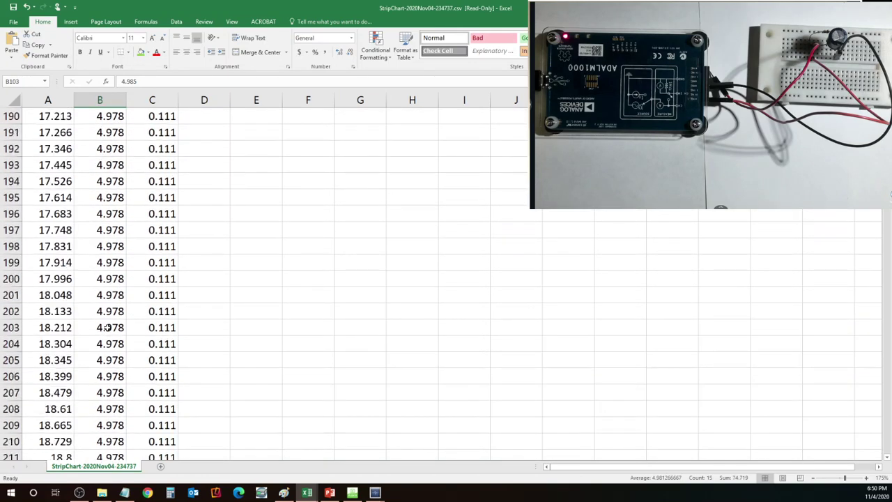
{"action": "scroll", "coordinate": [108, 328], "scroll_direction": "down", "scroll_amount": 20}
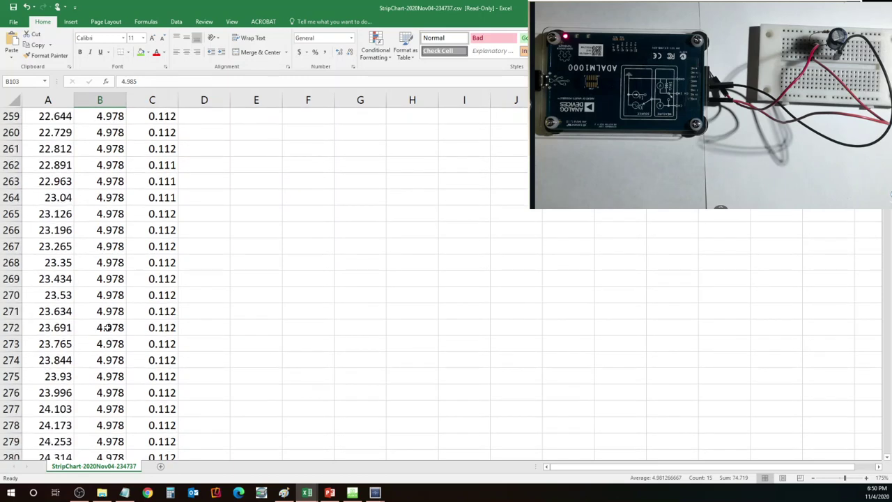
{"action": "left_click_drag", "start_coordinate": [109, 148], "coordinate": [90, 393]}
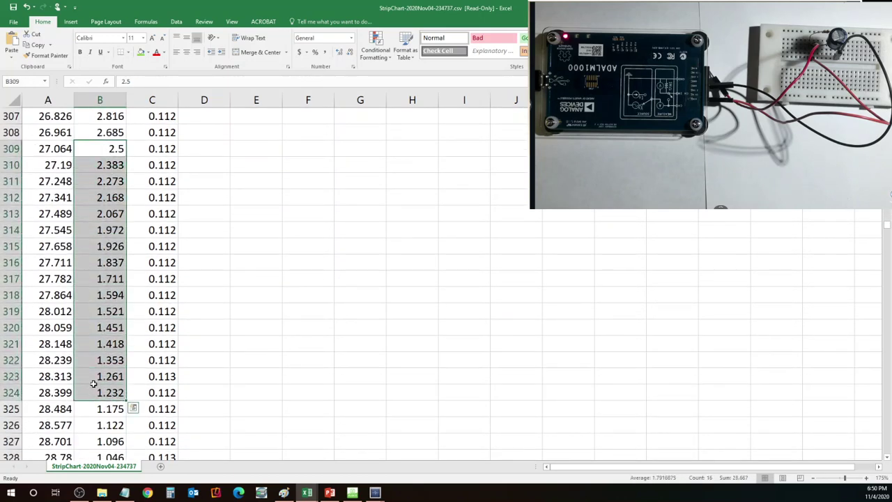
{"action": "scroll", "coordinate": [102, 344], "scroll_direction": "up", "scroll_amount": 12}
{"action": "scroll", "coordinate": [101, 344], "scroll_direction": "up", "scroll_amount": 20}
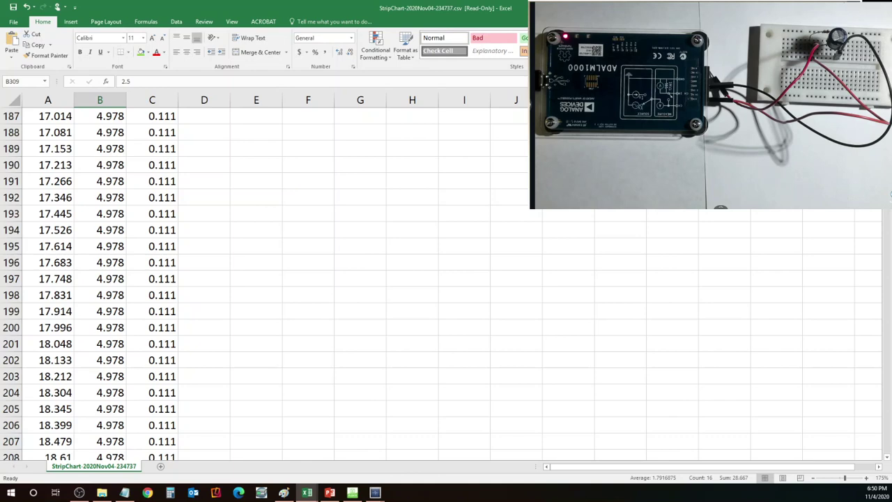
{"action": "scroll", "coordinate": [442, 283], "scroll_direction": "up", "scroll_amount": 20}
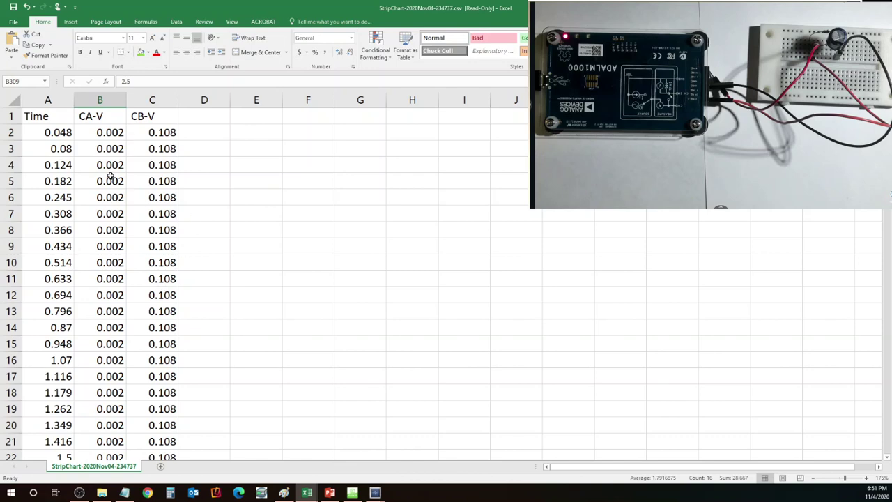
Return to slide 2 and highlight 'Observe how capacitor' and 'Exporting data to' in the bullets.
{"action": "left_click", "coordinate": [330, 492]}
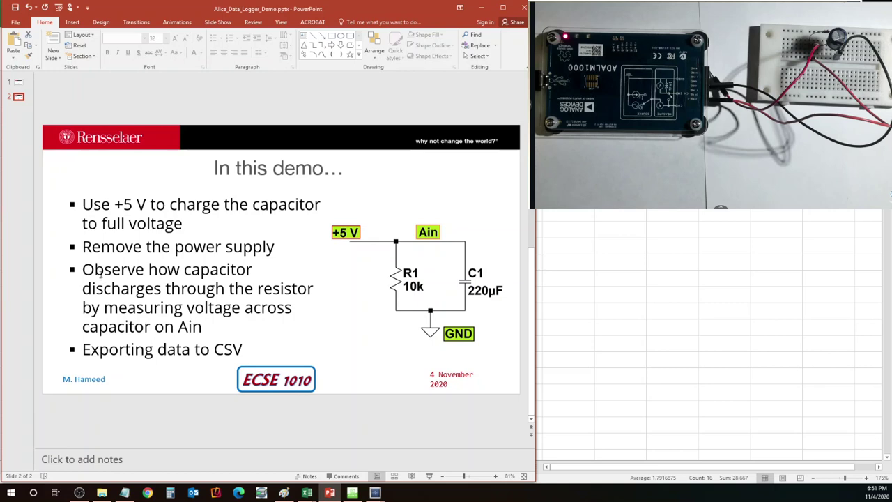
{"action": "left_click_drag", "start_coordinate": [88, 272], "coordinate": [203, 272]}
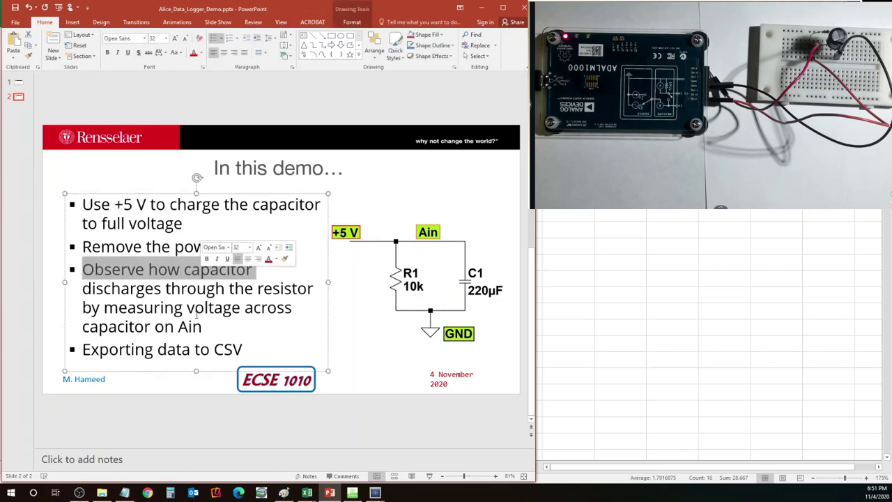
{"action": "left_click", "coordinate": [192, 309]}
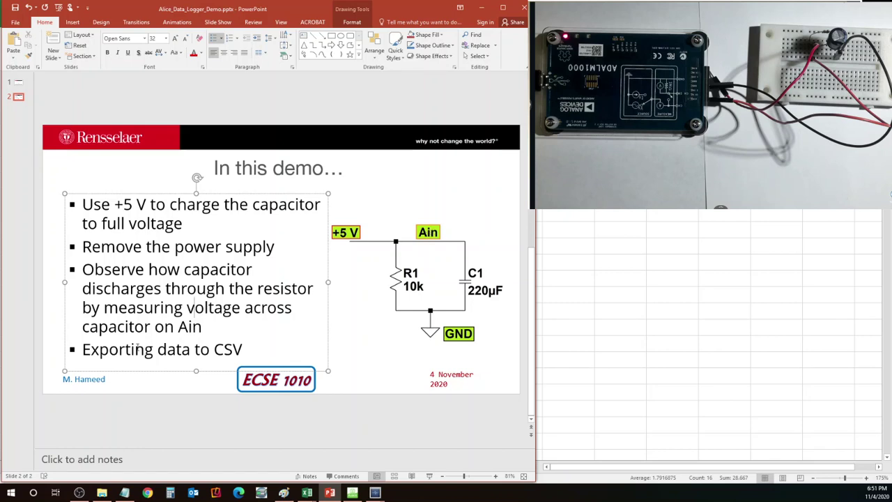
{"action": "left_click_drag", "start_coordinate": [119, 349], "coordinate": [213, 349]}
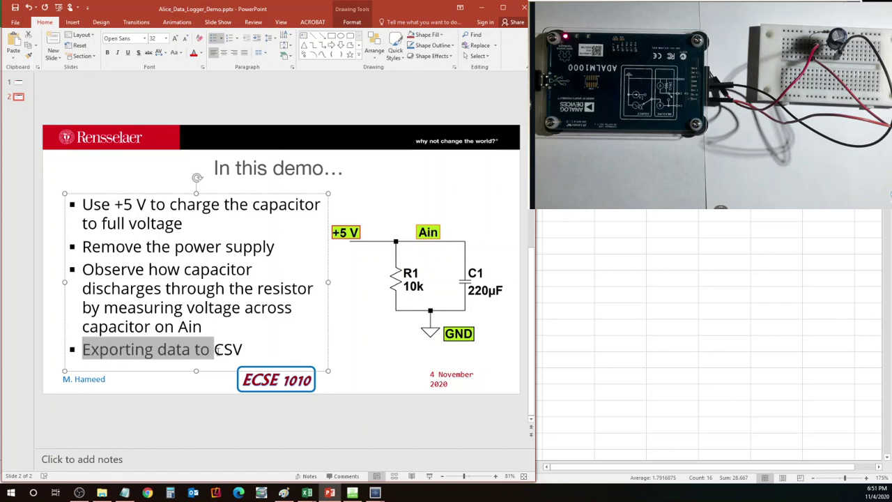
{"action": "left_click", "coordinate": [178, 392]}
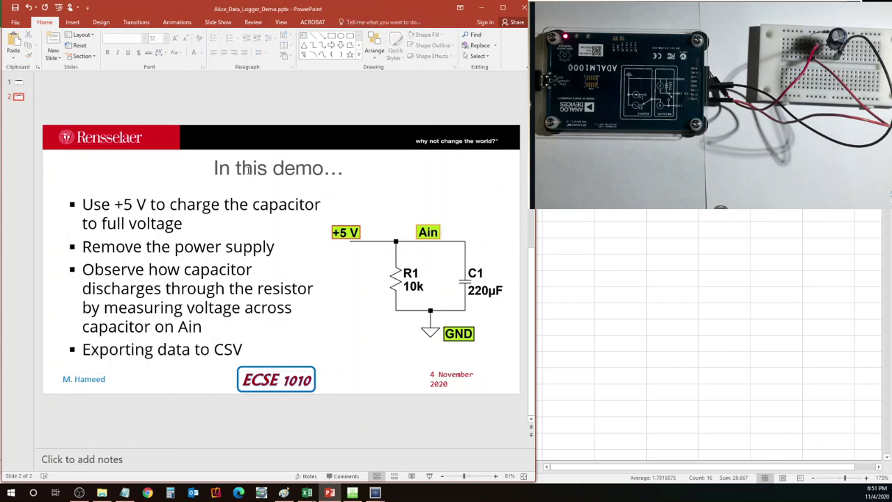